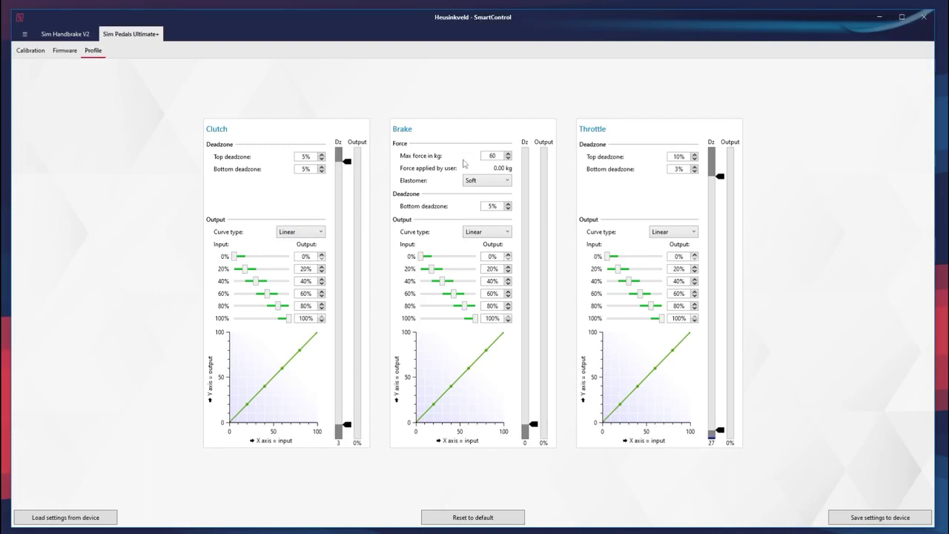
Set the brake's maximum force to 45 kg and the throttle curve to Sense +2, then show the Profile overview.
double_click(487, 156)
type("45")
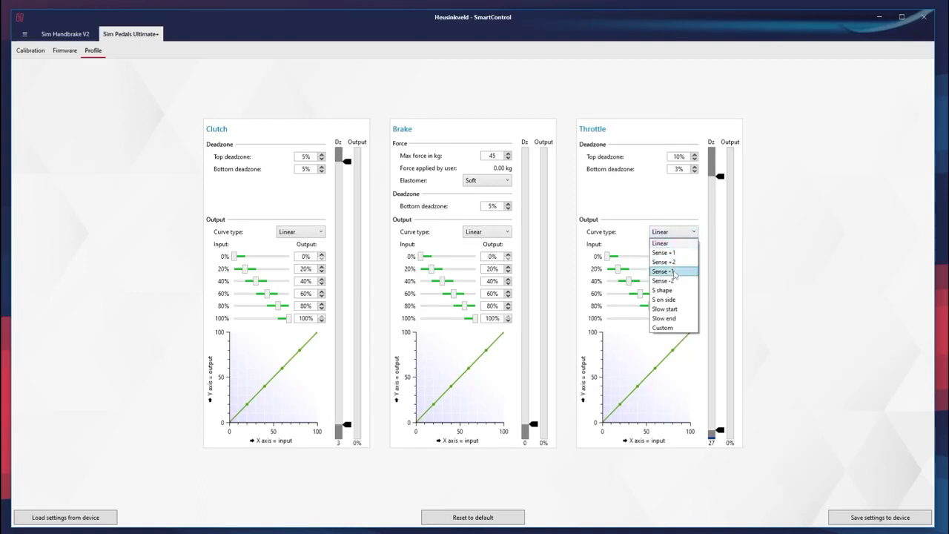
left_click(670, 262)
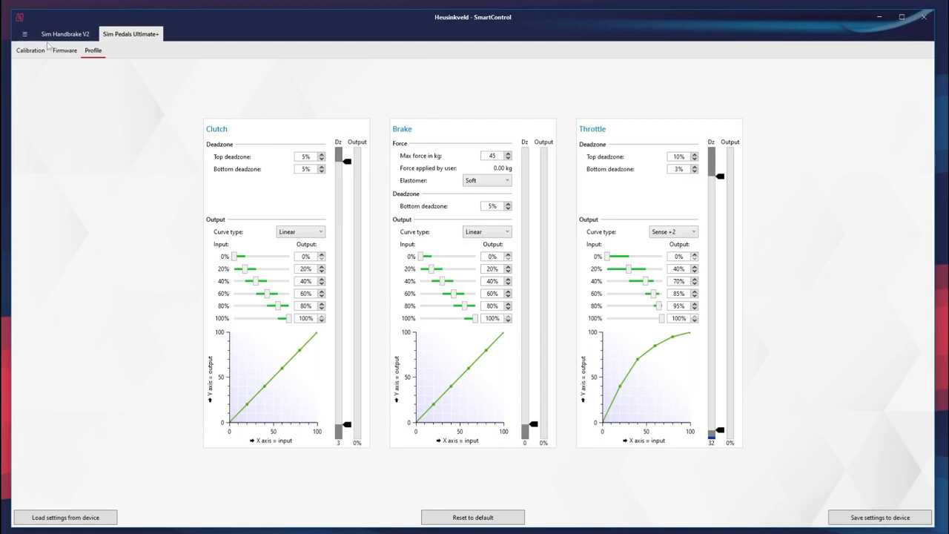
left_click(28, 35)
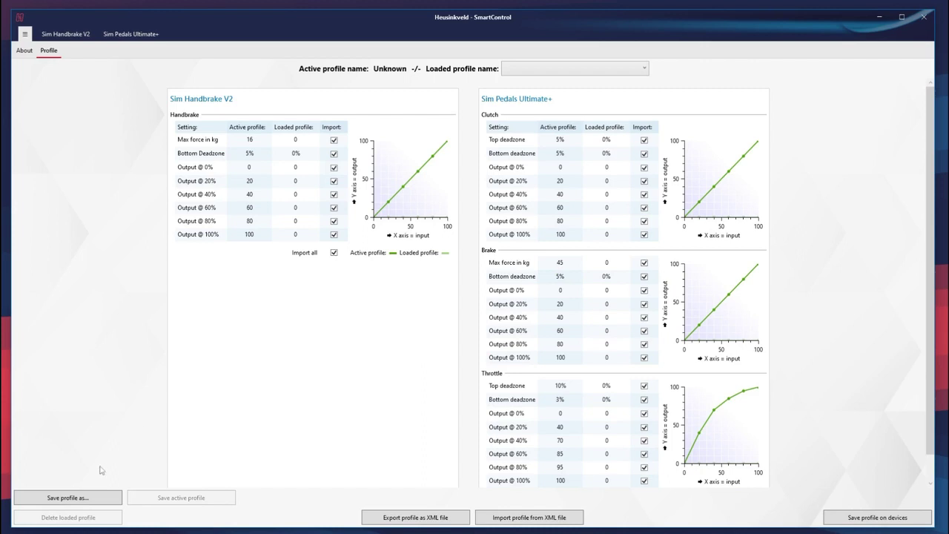
Save the current pedal settings as profile 'fford' and return to the Sim Pedals Ultimate+ settings.
left_click(86, 495)
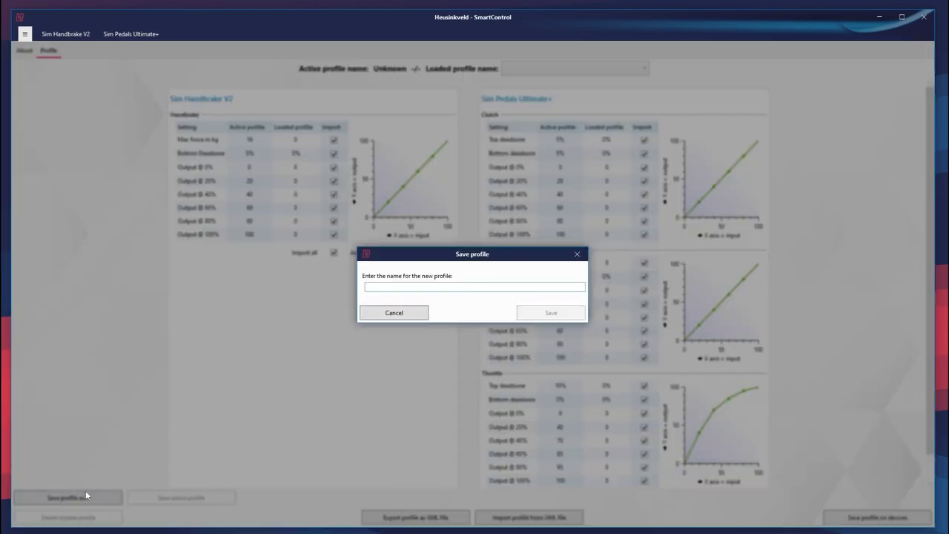
type("fford")
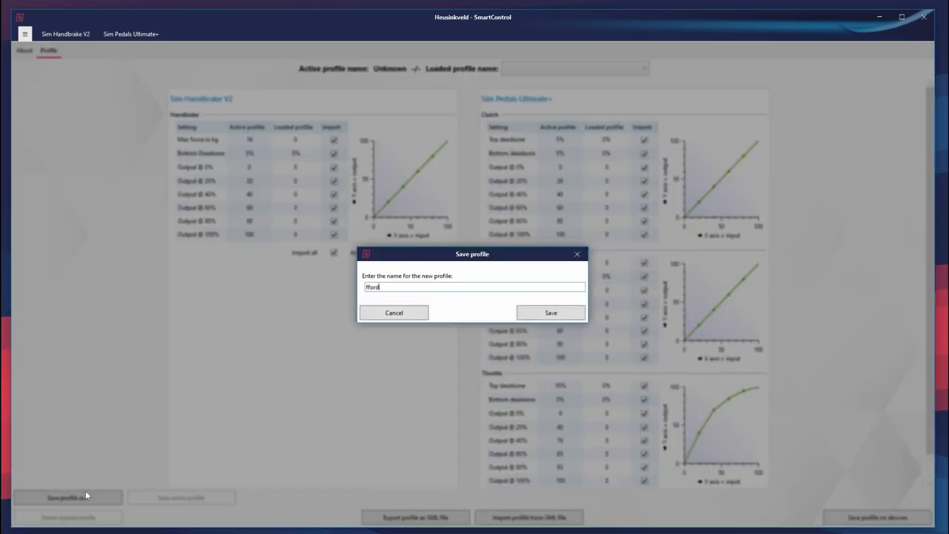
left_click(521, 314)
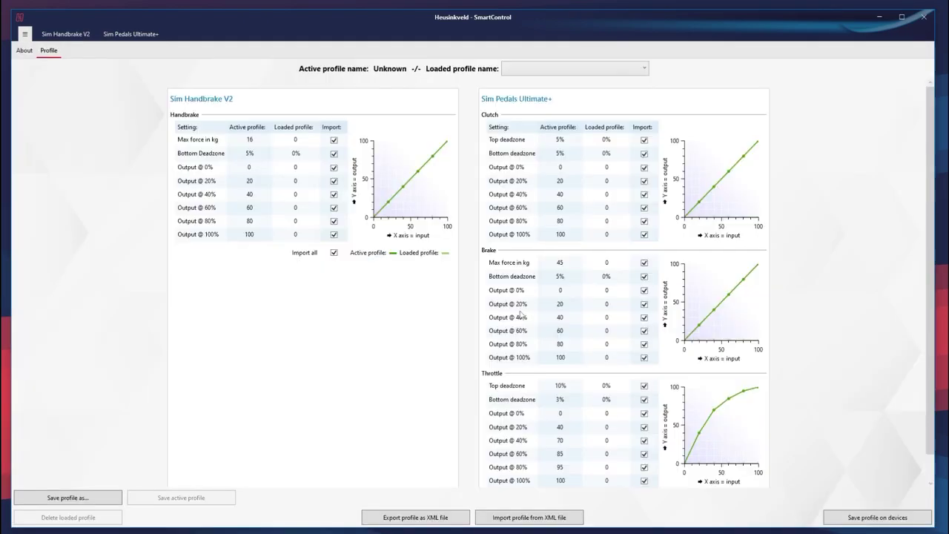
left_click(150, 35)
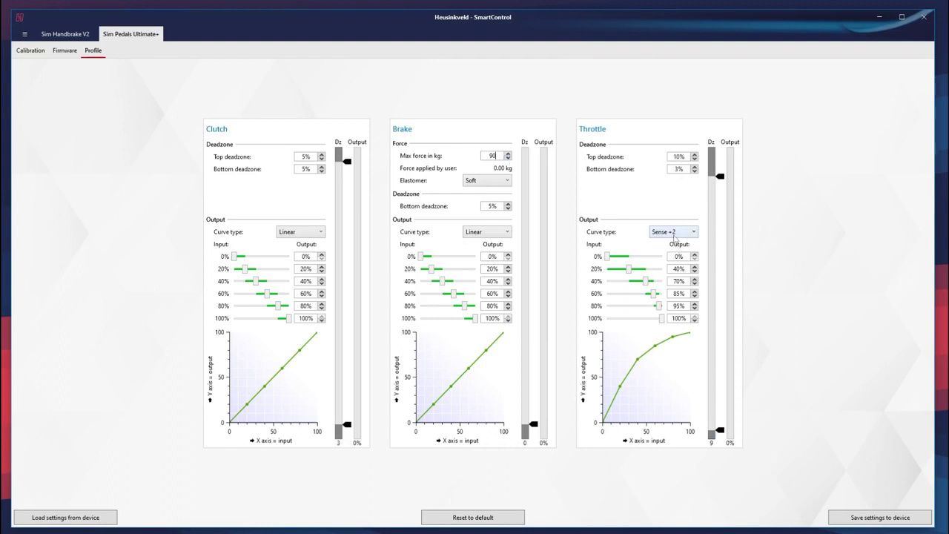
Switch the throttle curve to Sense -2 and save the settings as profile 'super'.
left_click(675, 239)
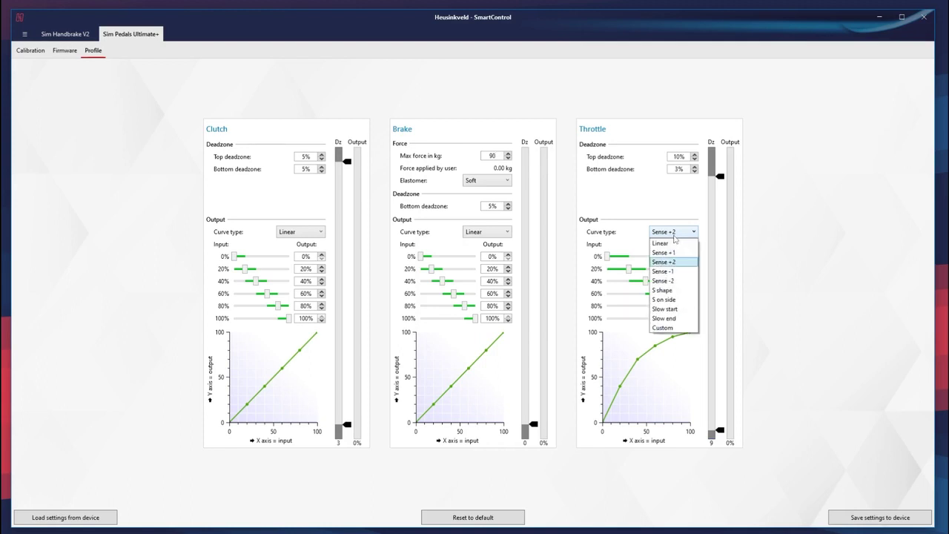
left_click(664, 280)
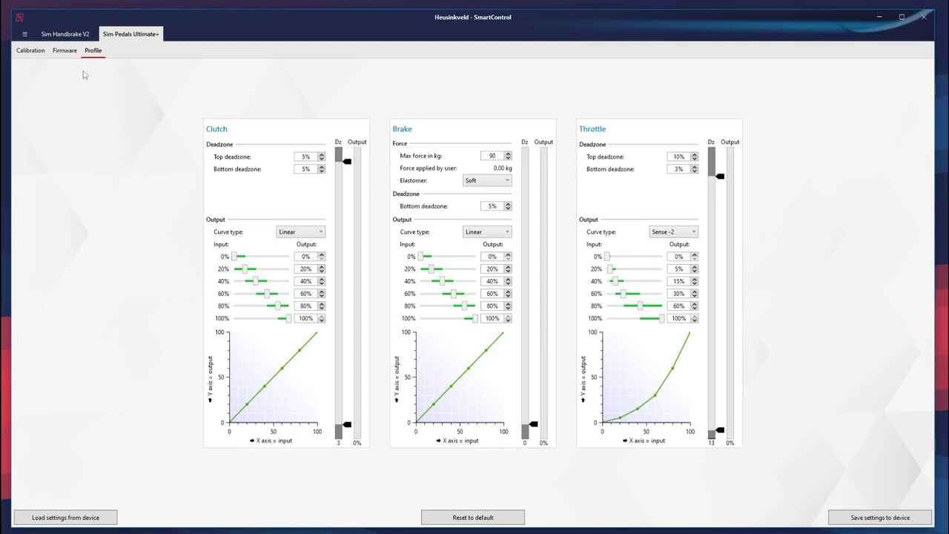
left_click(24, 35)
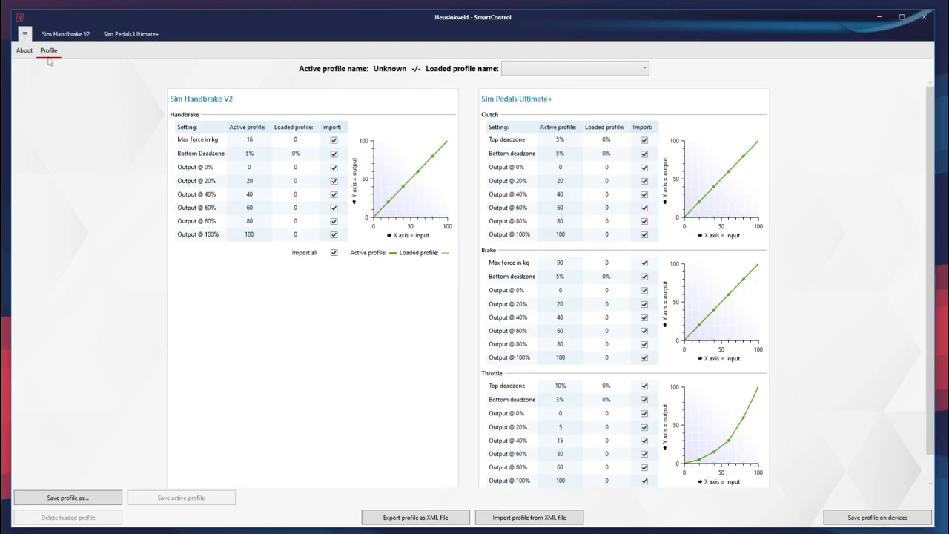
left_click(62, 498)
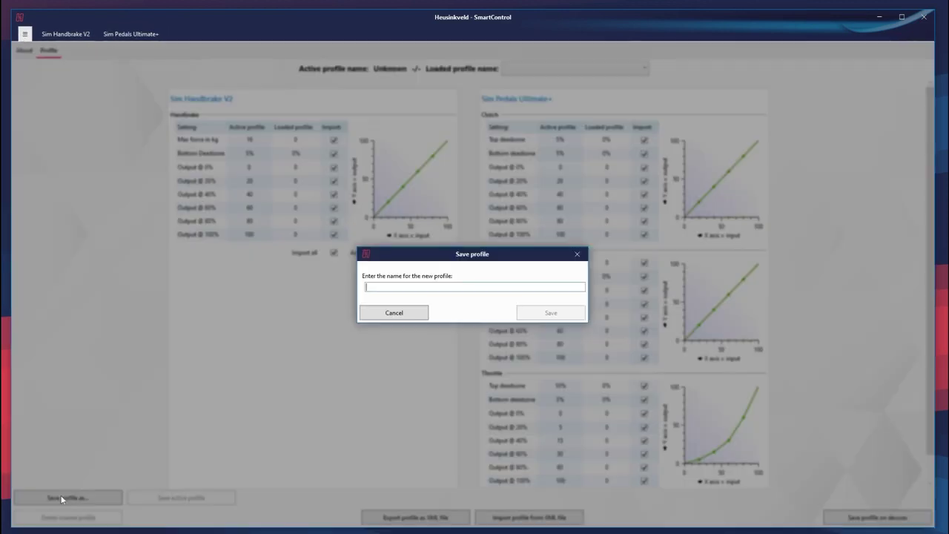
type("super")
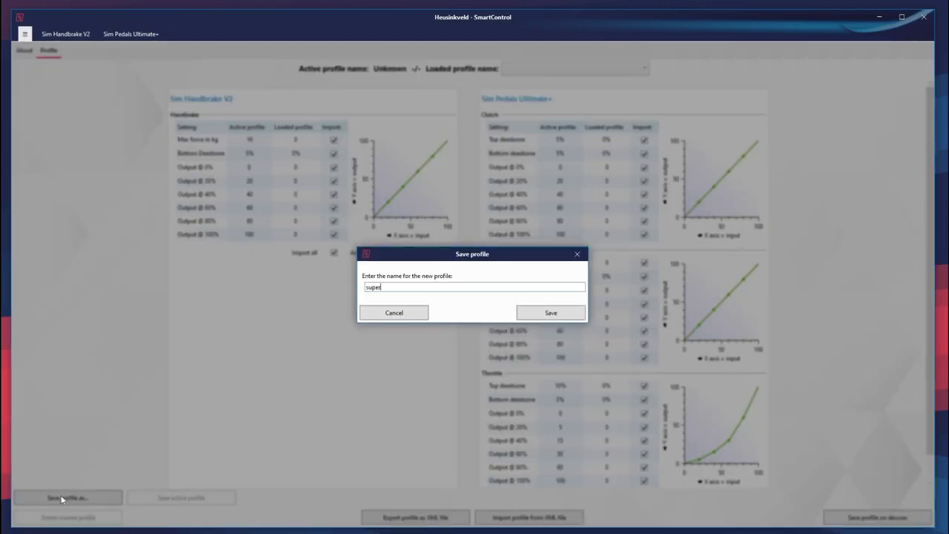
left_click(574, 319)
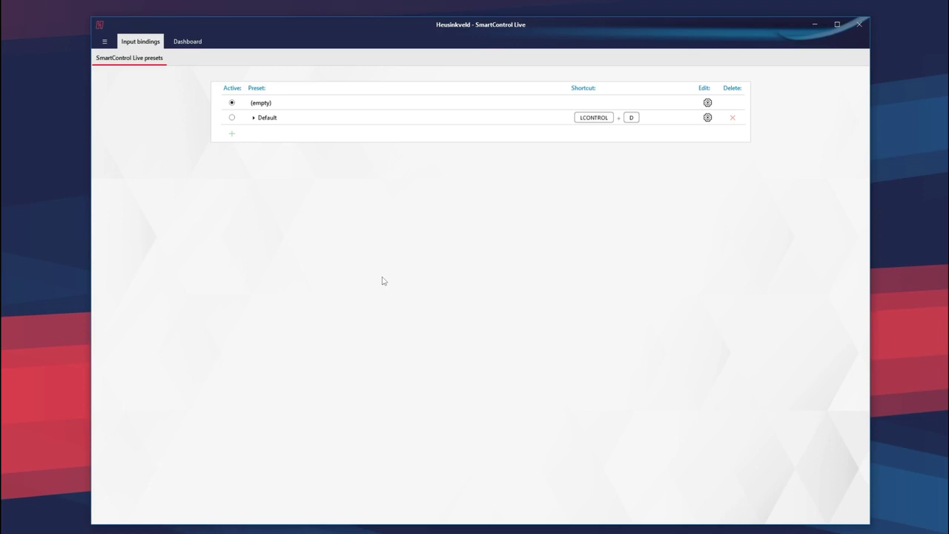
Create SmartControl Live preset 'test' with shortcut LSHIFT + D1 and make it the active preset.
left_click(232, 133)
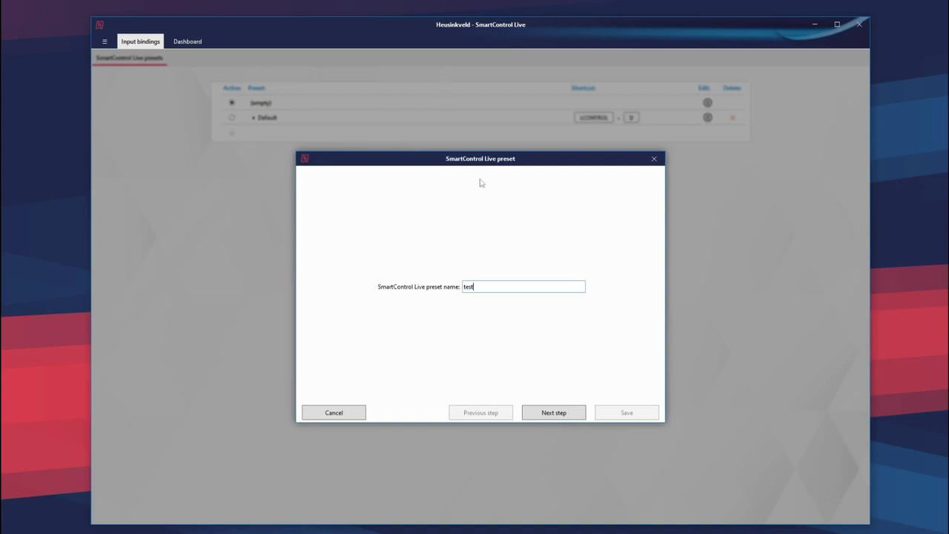
left_click(565, 414)
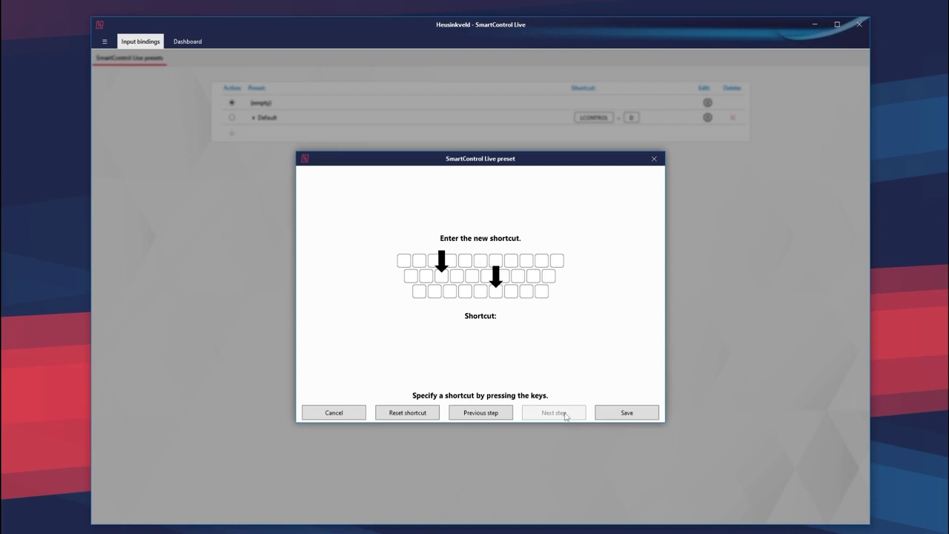
key("shift+1")
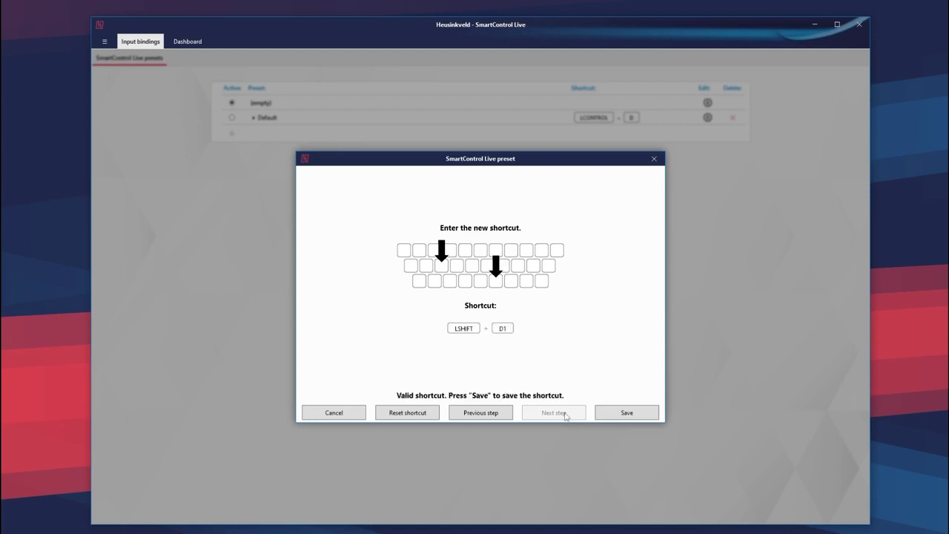
left_click(610, 414)
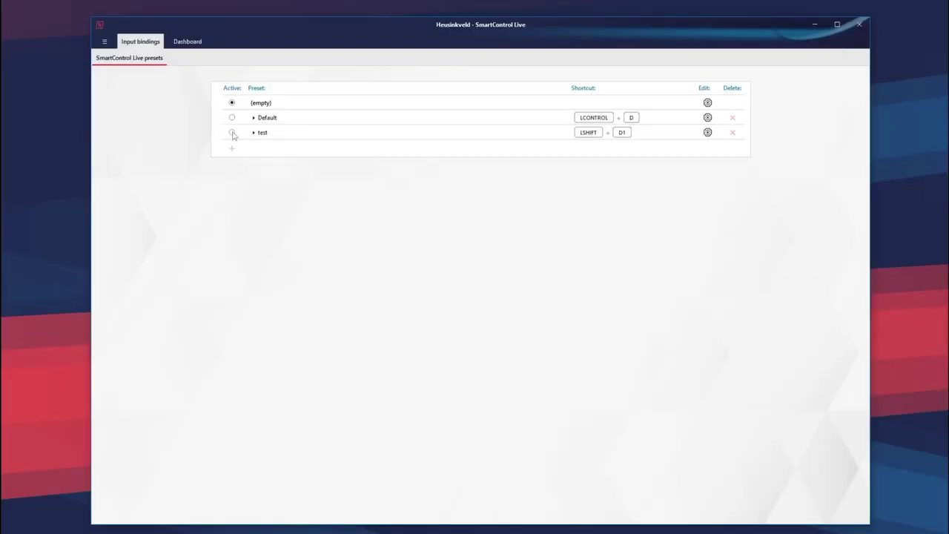
left_click(232, 133)
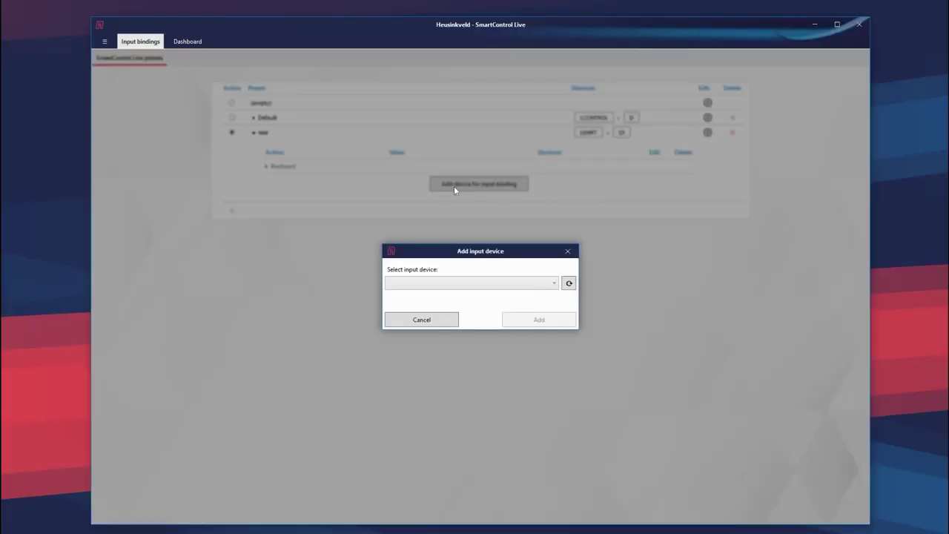
Add the Simucube 2 Pro wheel as an input device for the test preset.
left_click(468, 283)
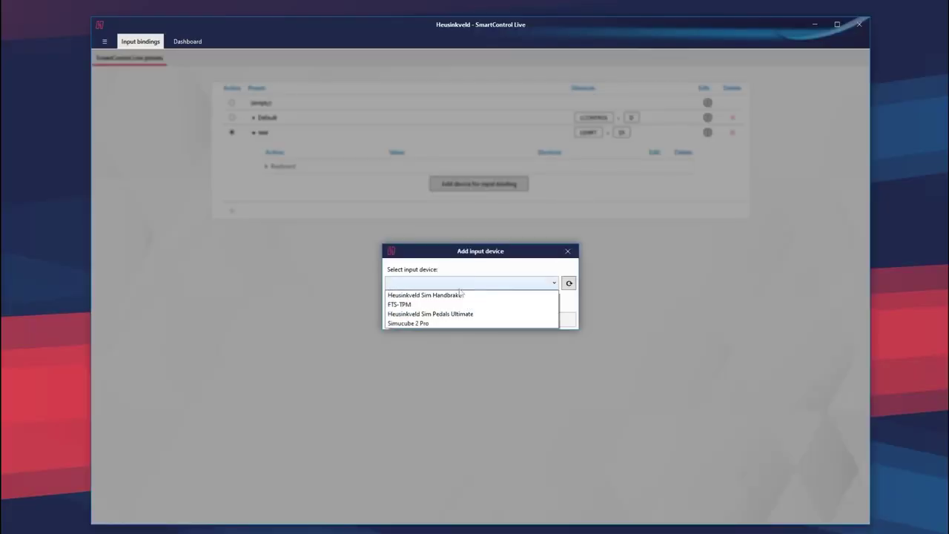
left_click(428, 324)
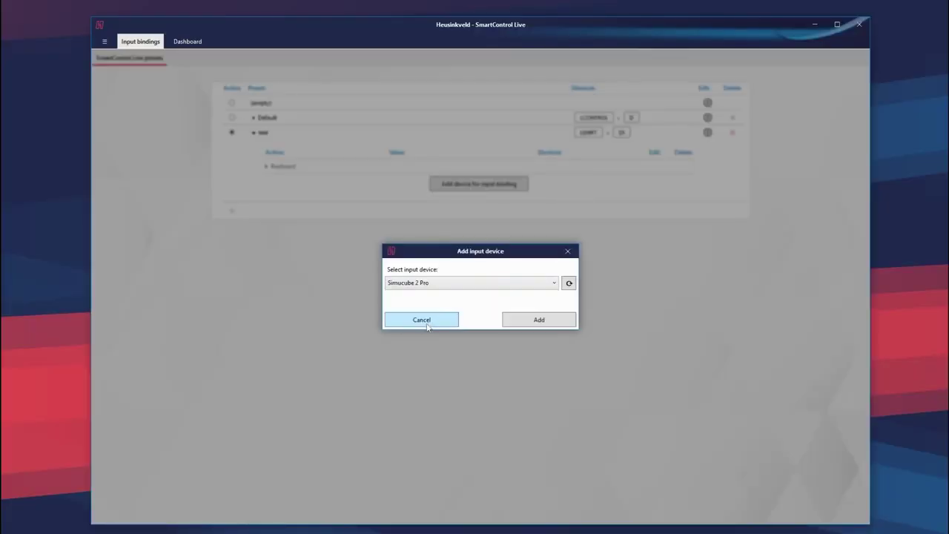
left_click(518, 320)
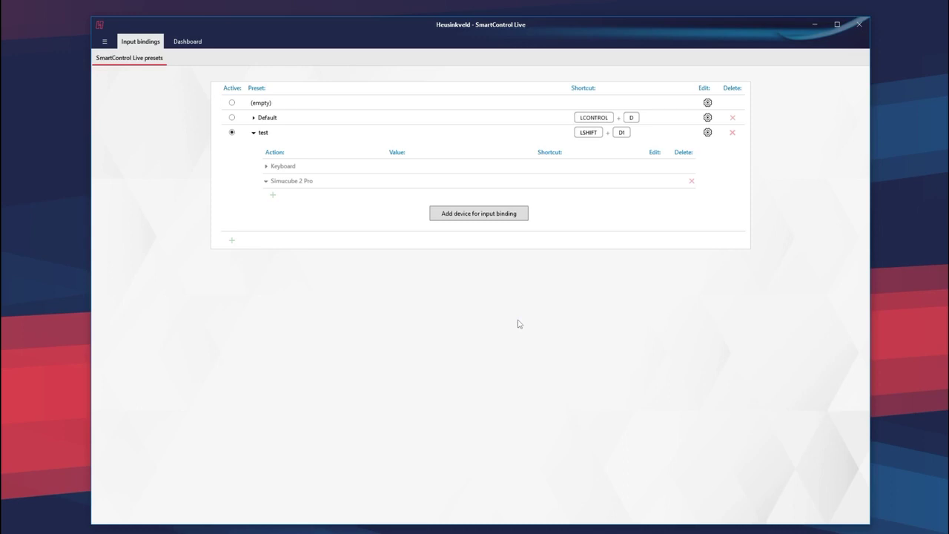
Bind wheel Button30 to the Set profile action, loading the fford profile.
left_click(273, 196)
left_click(479, 292)
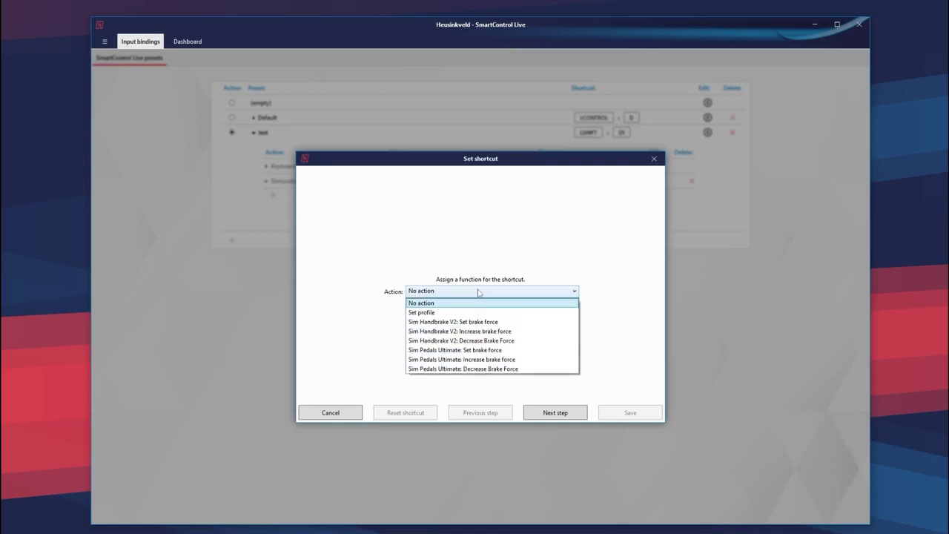
left_click(451, 313)
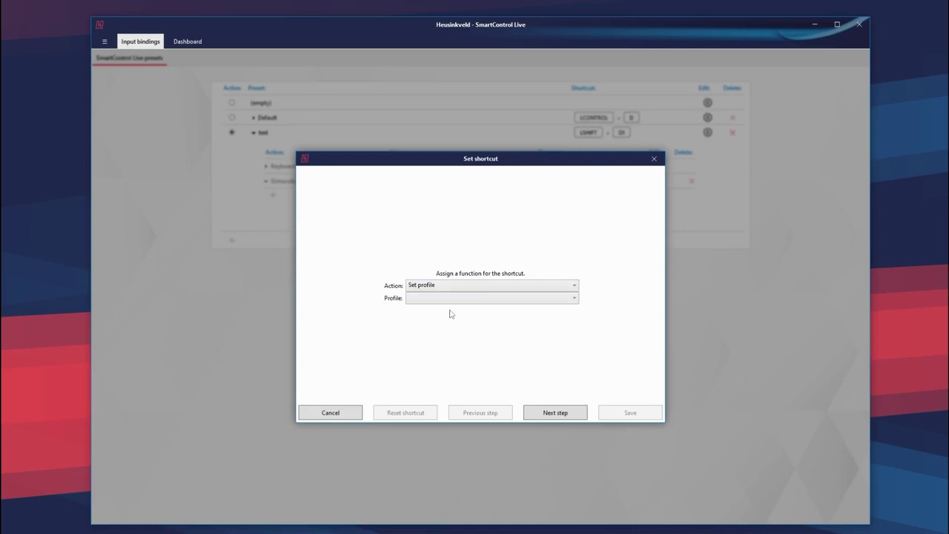
left_click(447, 301)
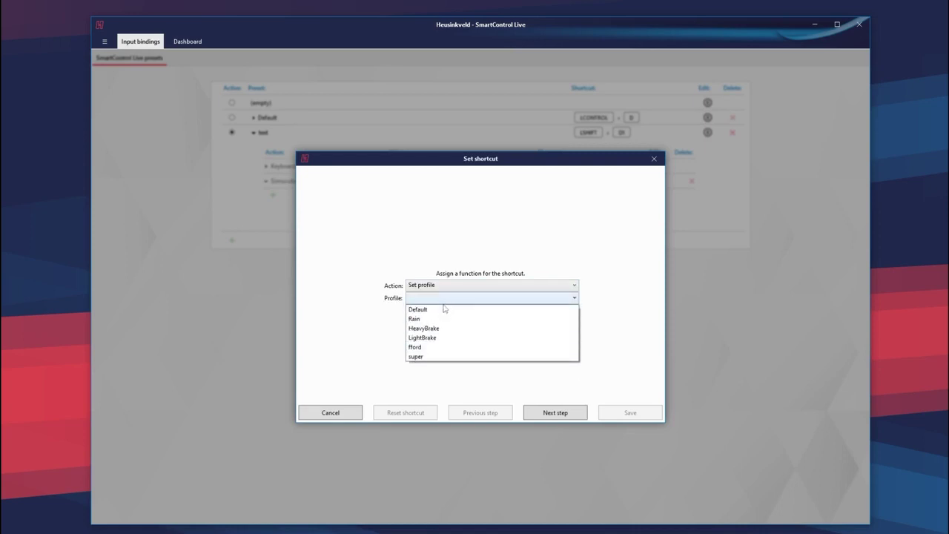
left_click(423, 348)
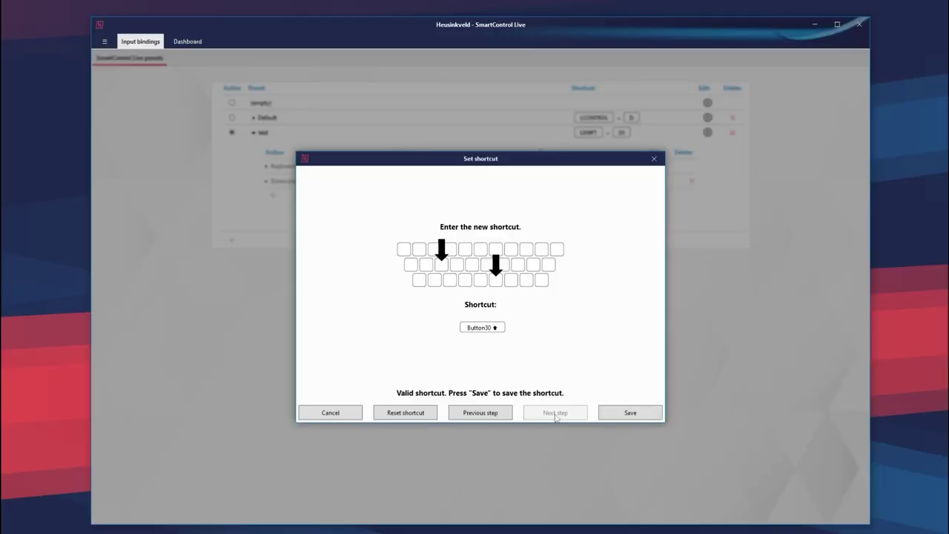
left_click(618, 413)
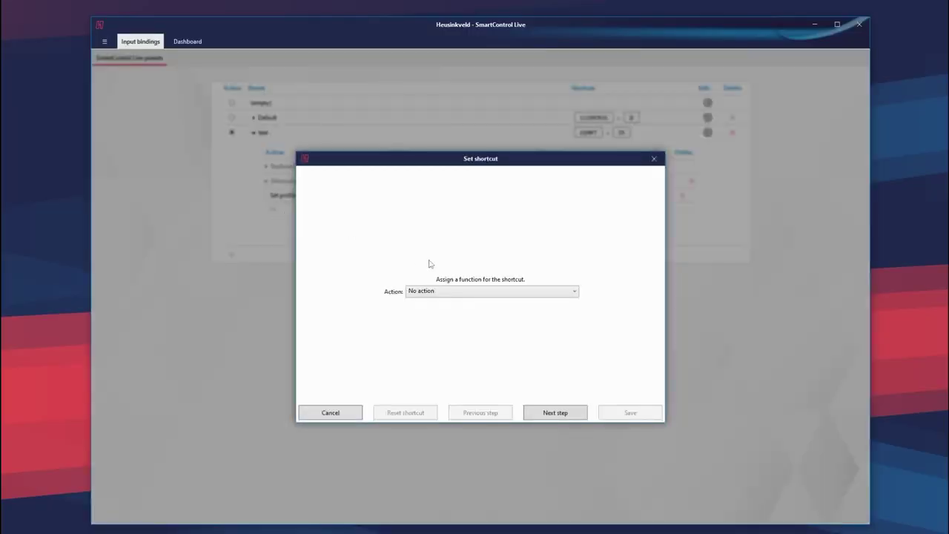
Bind wheel Button23 to the Set profile action, loading the super profile.
left_click(437, 296)
left_click(437, 311)
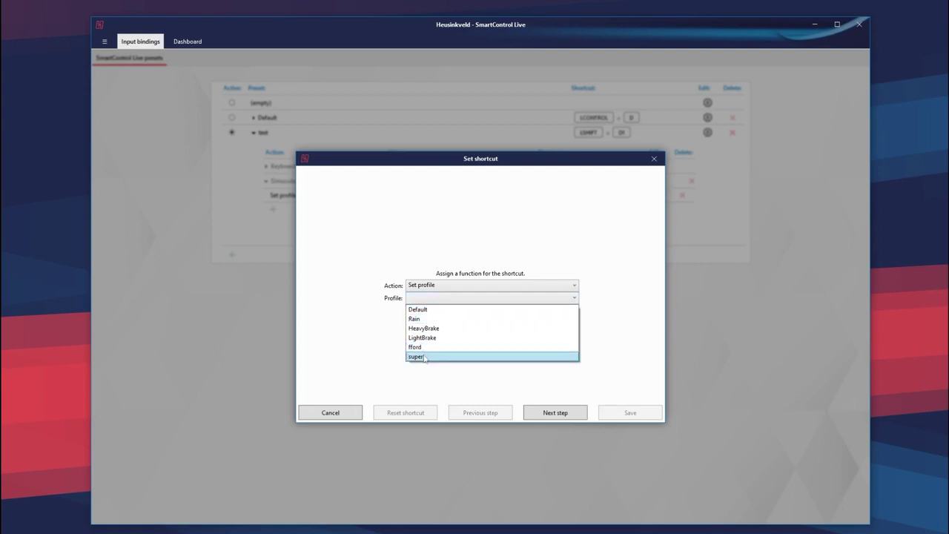
left_click(424, 359)
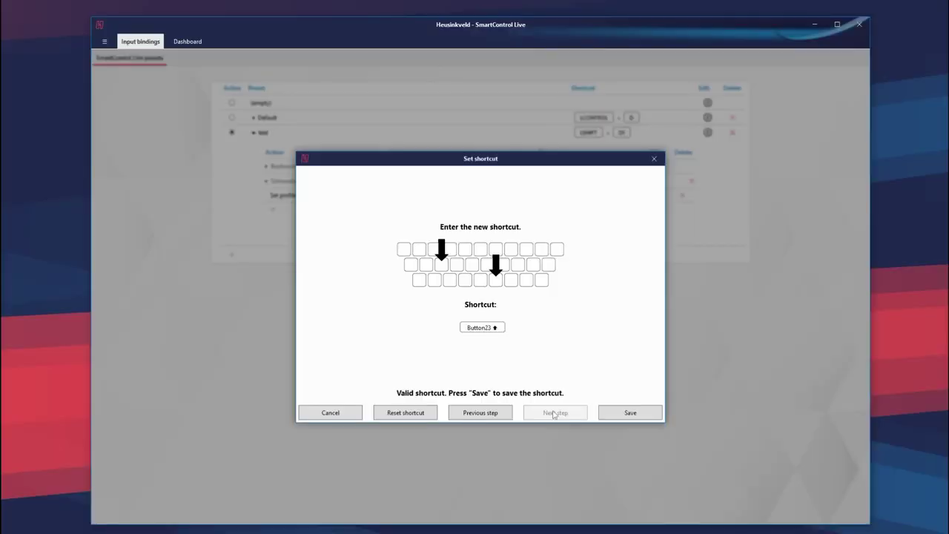
left_click(645, 417)
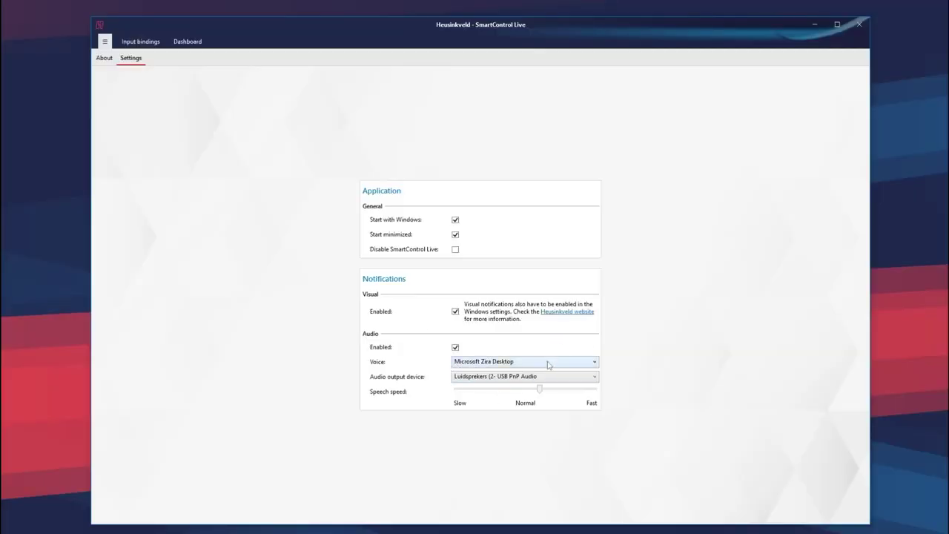
left_click(539, 376)
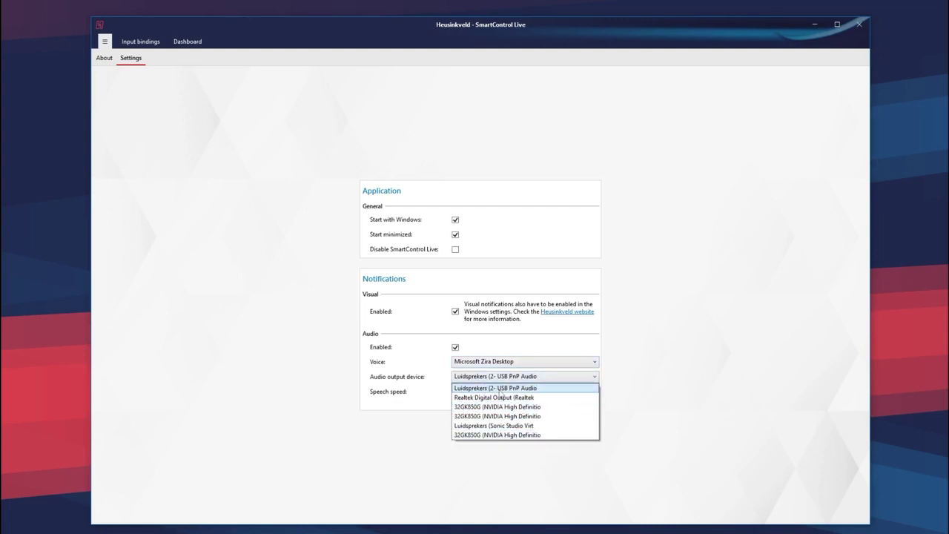
left_click(501, 387)
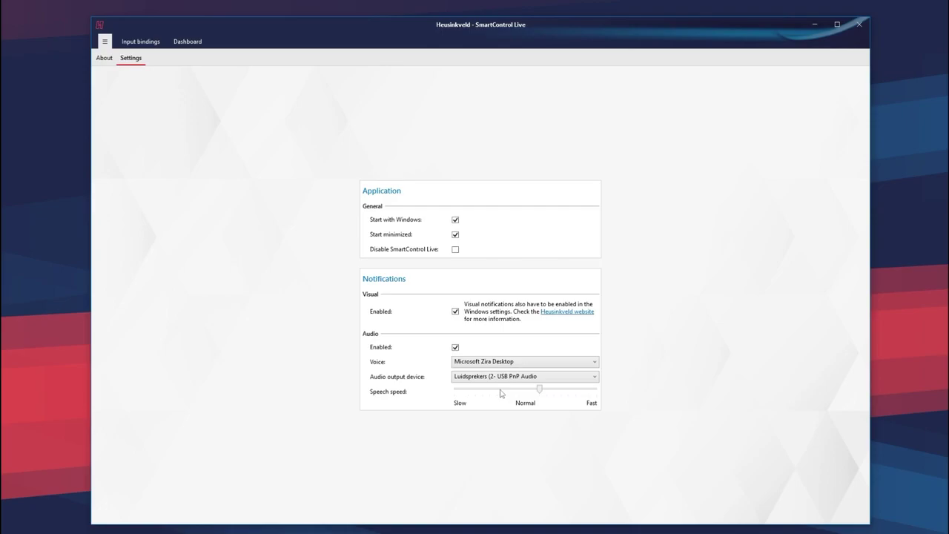